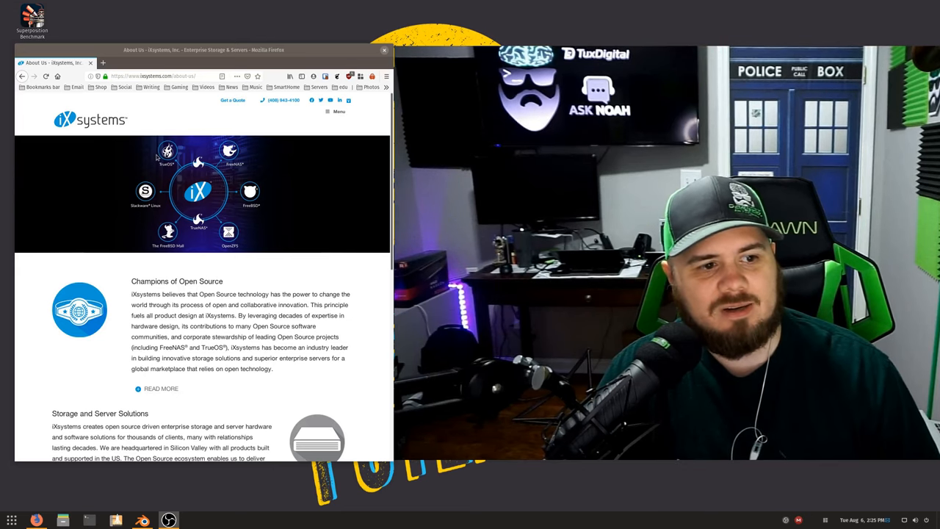
pyautogui.scroll(-2, 237, 322)
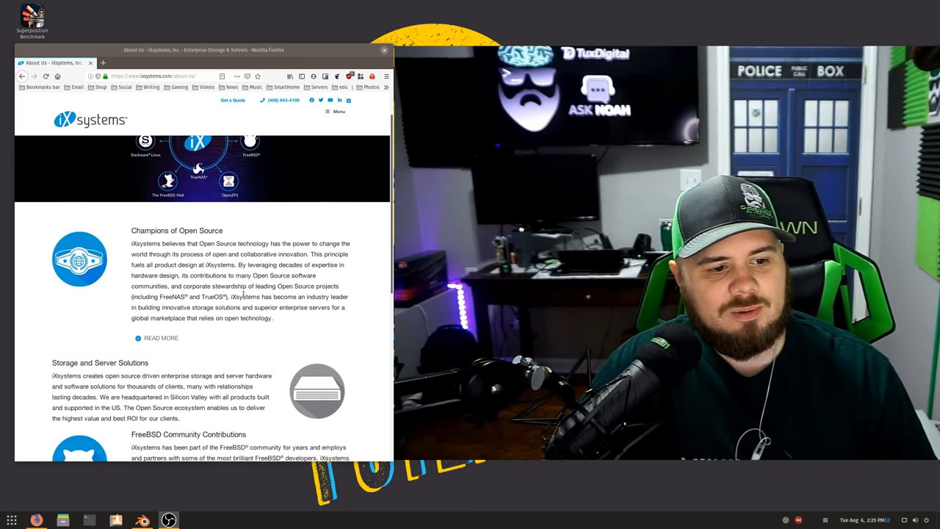
pyautogui.scroll(-1, 242, 283)
pyautogui.scroll(-1, 244, 284)
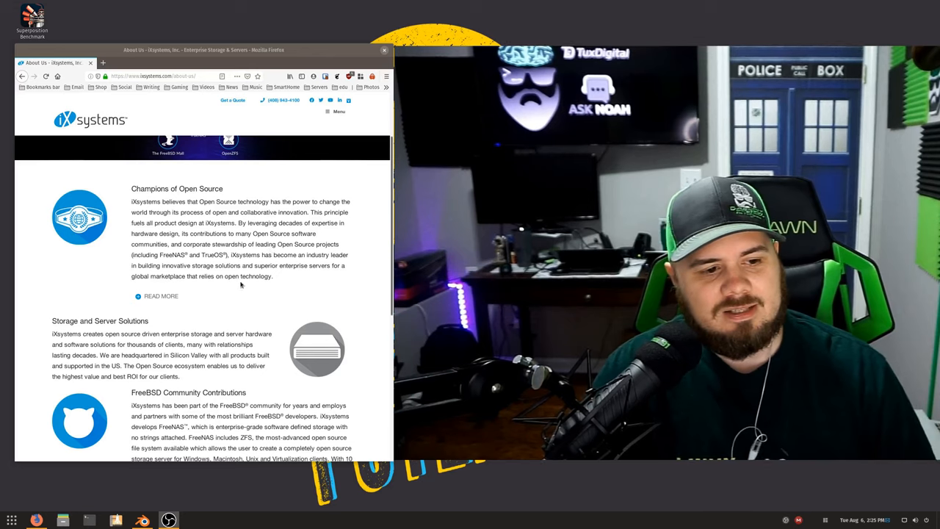
pyautogui.scroll(-3, 261, 279)
pyautogui.scroll(-2, 222, 281)
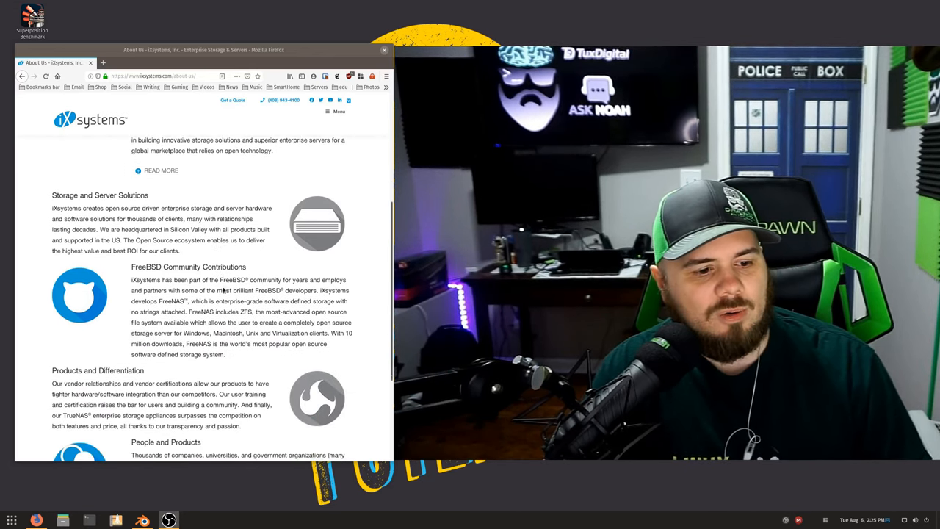
pyautogui.scroll(-1, 226, 285)
pyautogui.scroll(-1, 226, 286)
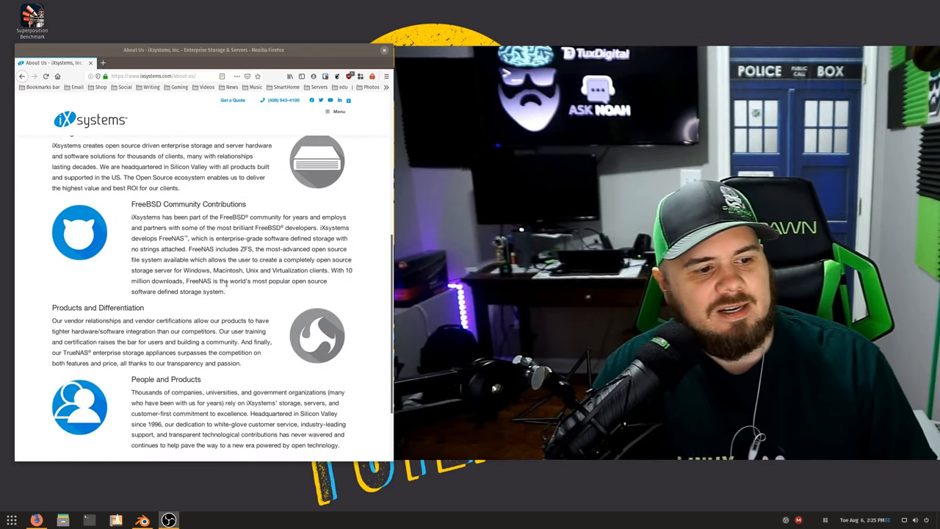
pyautogui.scroll(-3, 226, 285)
pyautogui.scroll(-3, 226, 285)
pyautogui.scroll(-1, 226, 286)
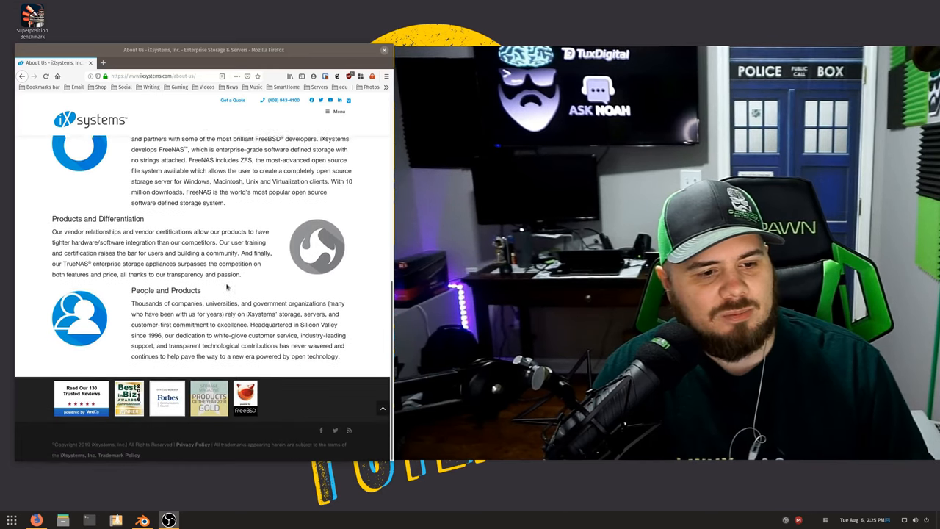
pyautogui.scroll(4, 227, 287)
pyautogui.scroll(4, 226, 287)
pyautogui.scroll(4, 221, 279)
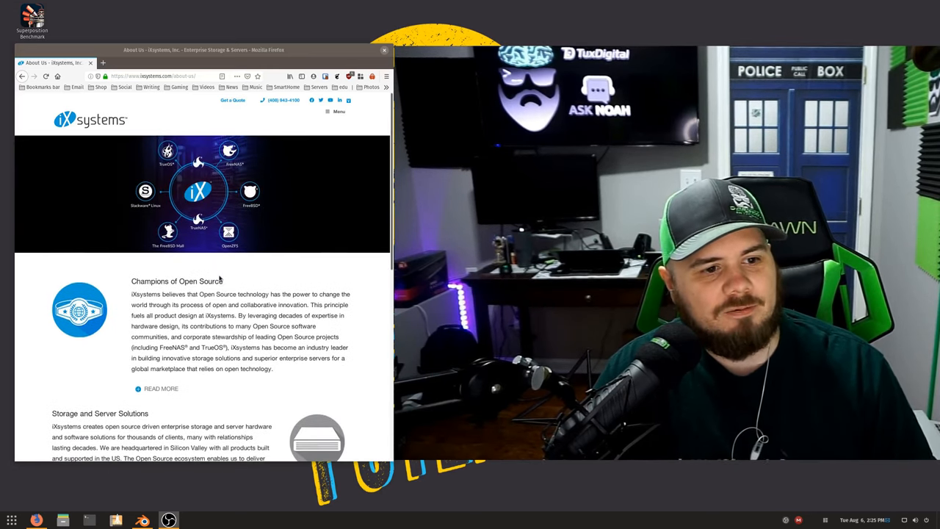
# Return to the iXsystems home page via the site logo.
pyautogui.click(135, 202)
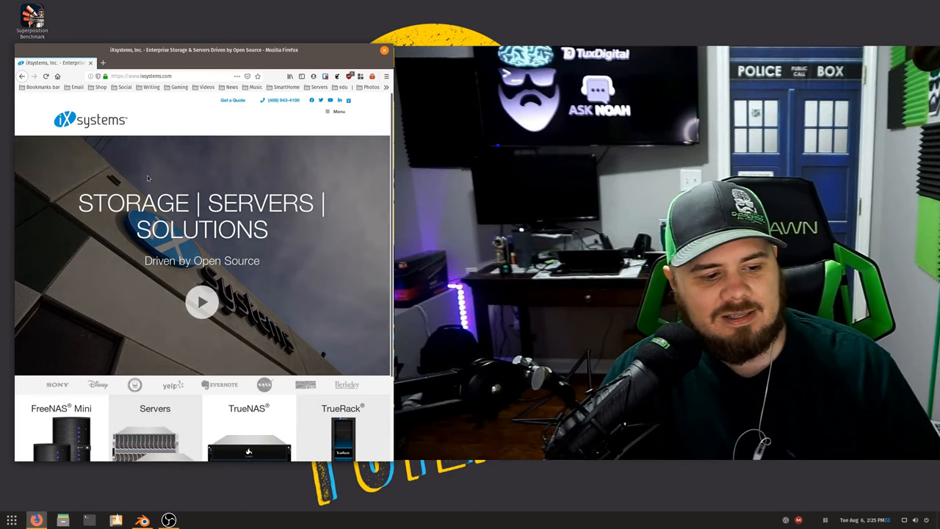
pyautogui.scroll(-4, 147, 178)
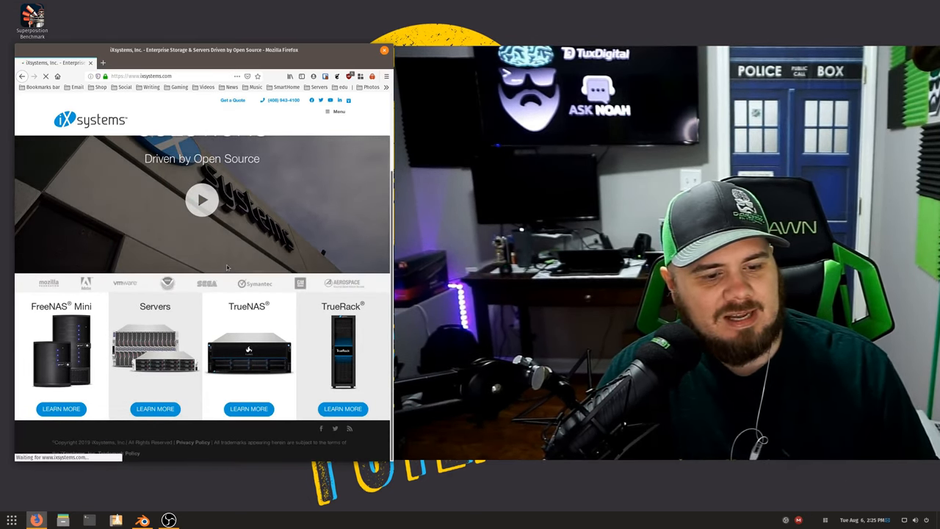
# Go to the FreeNAS Mini product page from the home page.
pyautogui.click(65, 341)
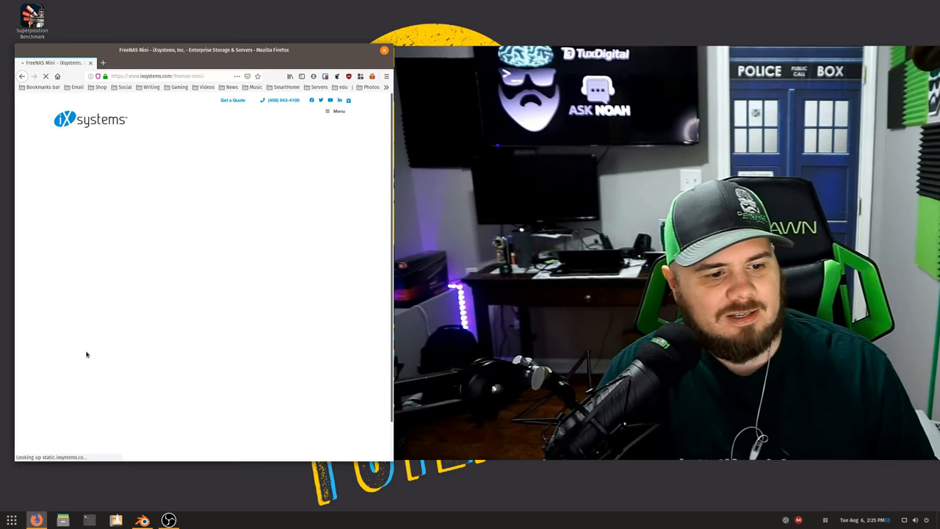
pyautogui.scroll(-6, 162, 289)
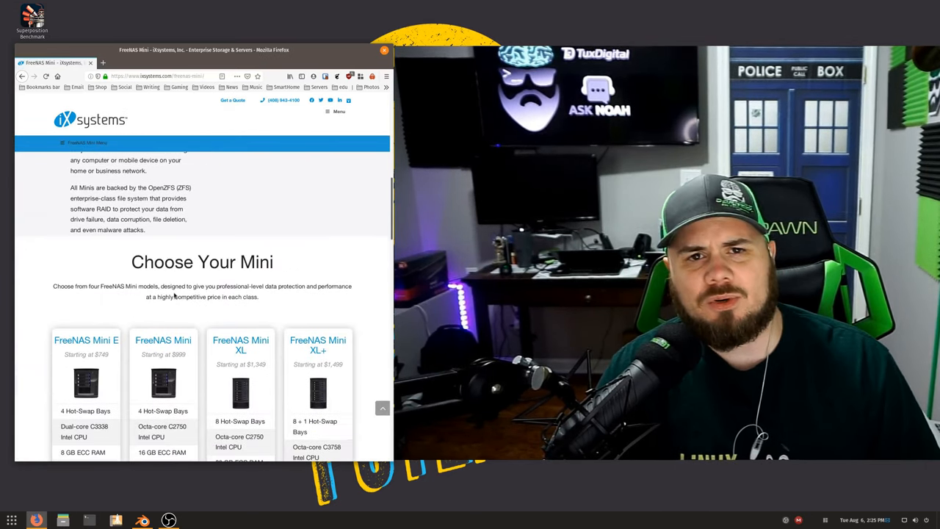
pyautogui.scroll(-1, 175, 295)
pyautogui.scroll(-2, 175, 292)
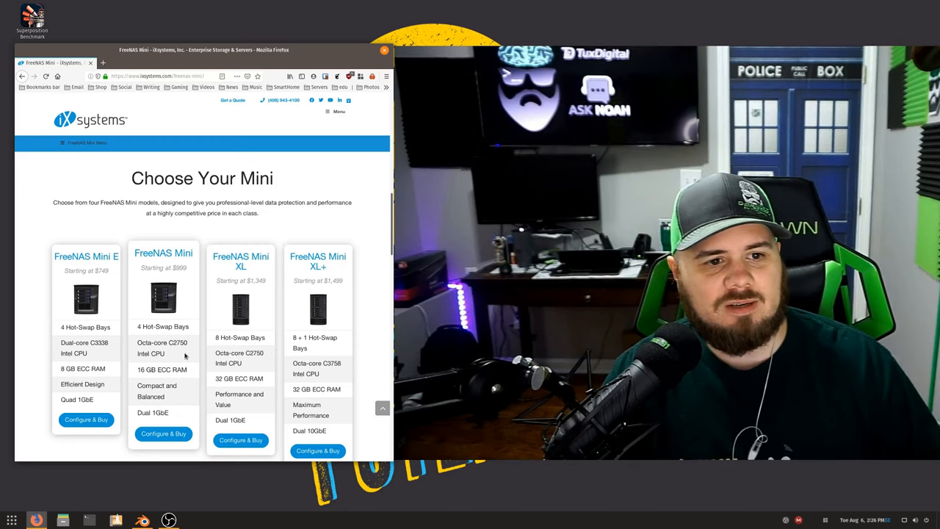
pyautogui.scroll(1, 198, 289)
pyautogui.scroll(-2, 180, 309)
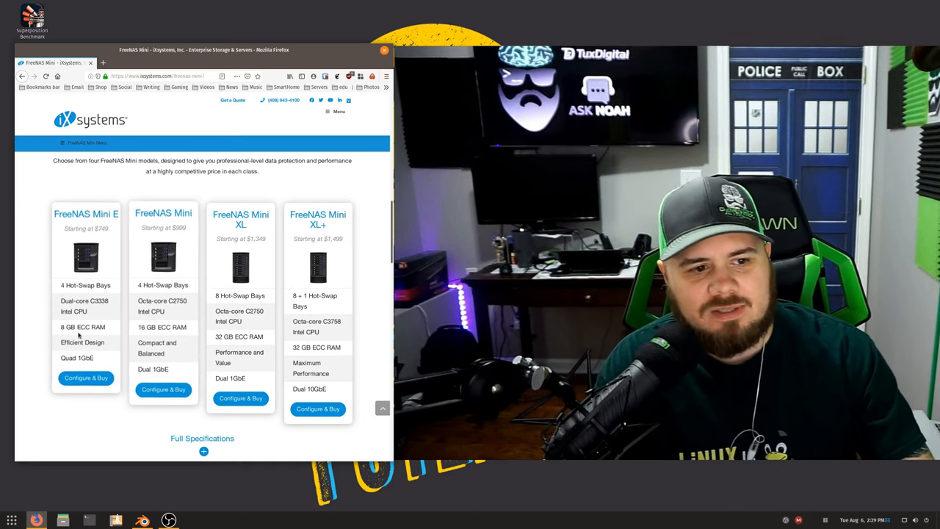
pyautogui.scroll(1, 109, 335)
pyautogui.scroll(3, 109, 335)
pyautogui.scroll(3, 109, 335)
pyautogui.scroll(3, 109, 335)
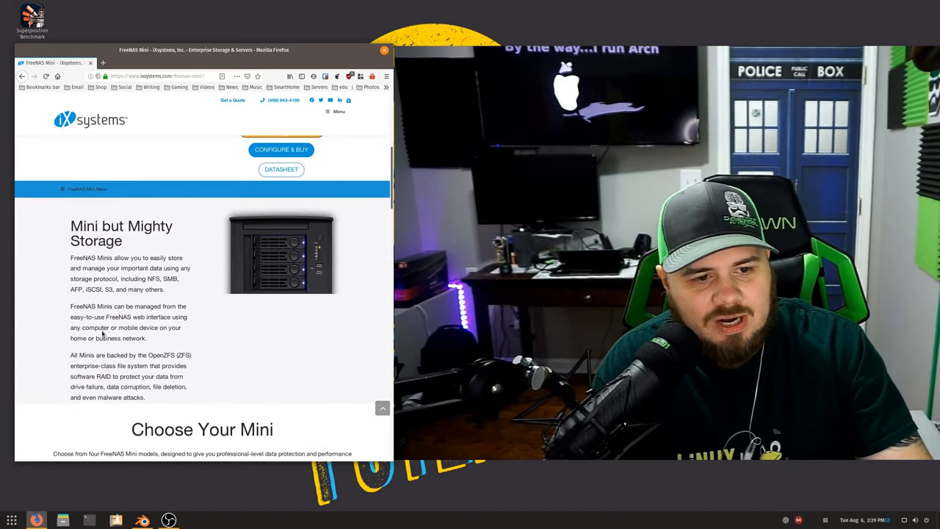
pyautogui.scroll(3, 109, 335)
pyautogui.scroll(3, 101, 332)
pyautogui.scroll(3, 102, 332)
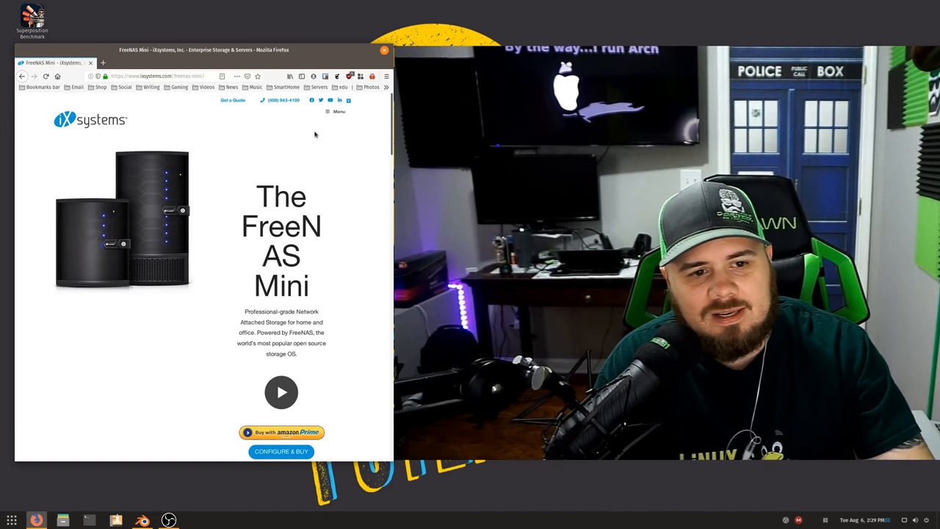
# Navigate the site menu to Company > About Us and load that page.
pyautogui.click(335, 112)
pyautogui.click(239, 166)
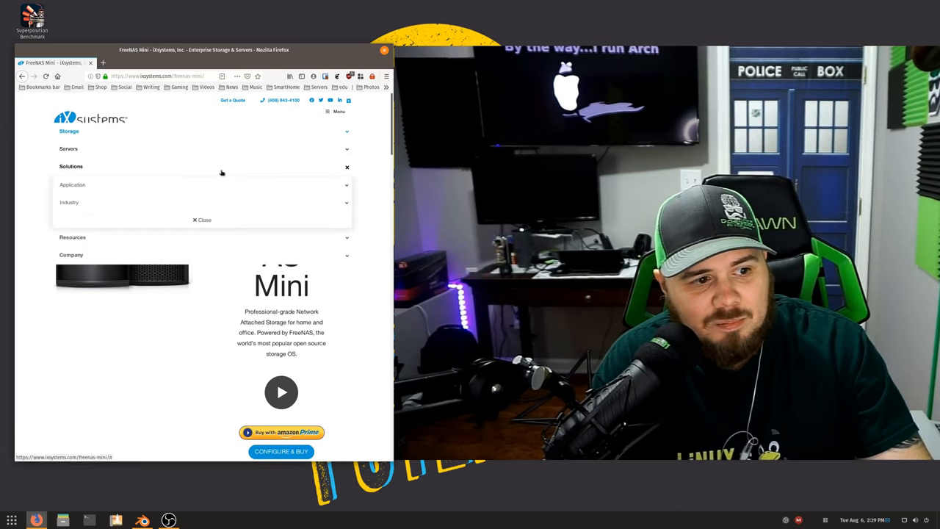
pyautogui.click(96, 255)
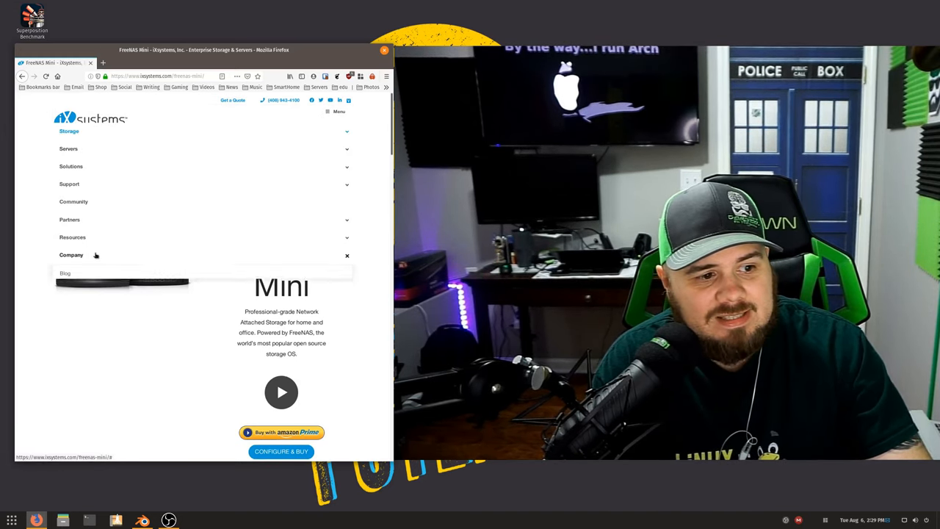
pyautogui.click(73, 237)
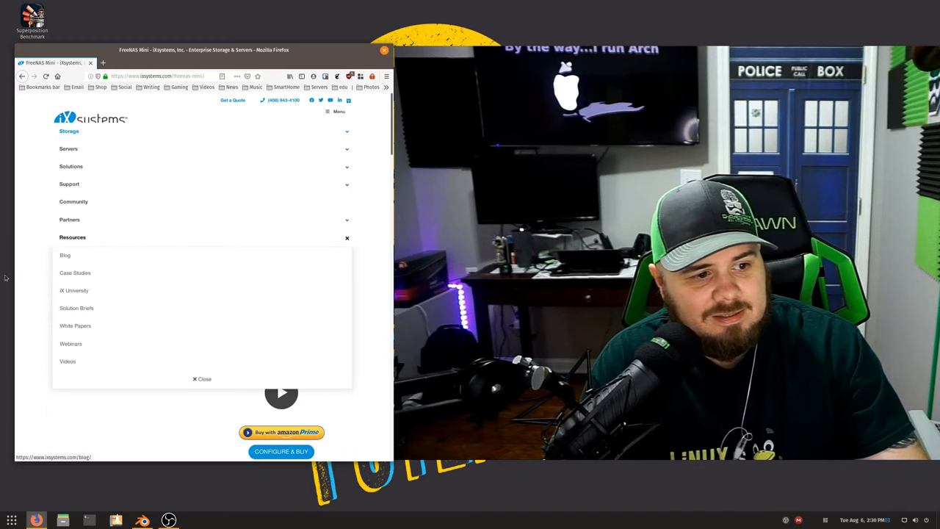
pyautogui.click(72, 236)
pyautogui.click(72, 255)
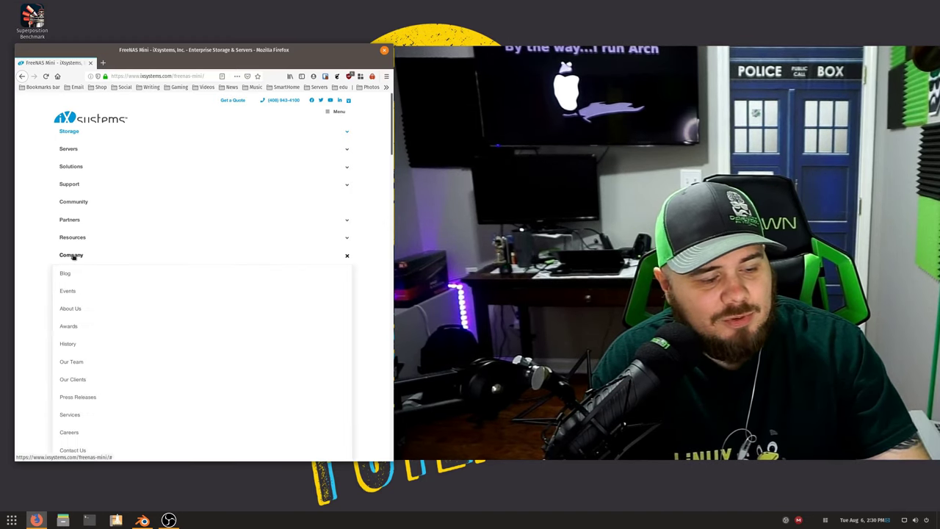
pyautogui.click(69, 309)
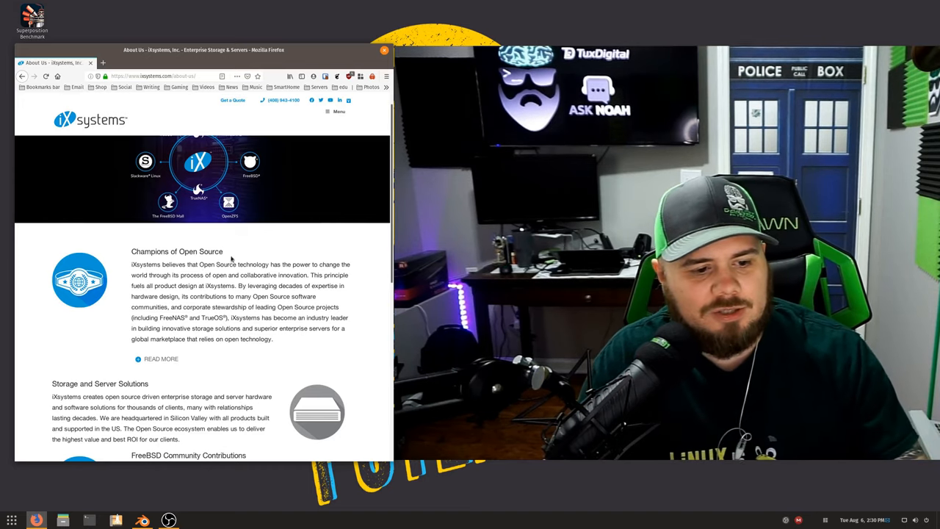
pyautogui.scroll(-4, 202, 270)
pyautogui.scroll(-4, 204, 264)
pyautogui.scroll(-3, 206, 253)
pyautogui.scroll(-2, 207, 254)
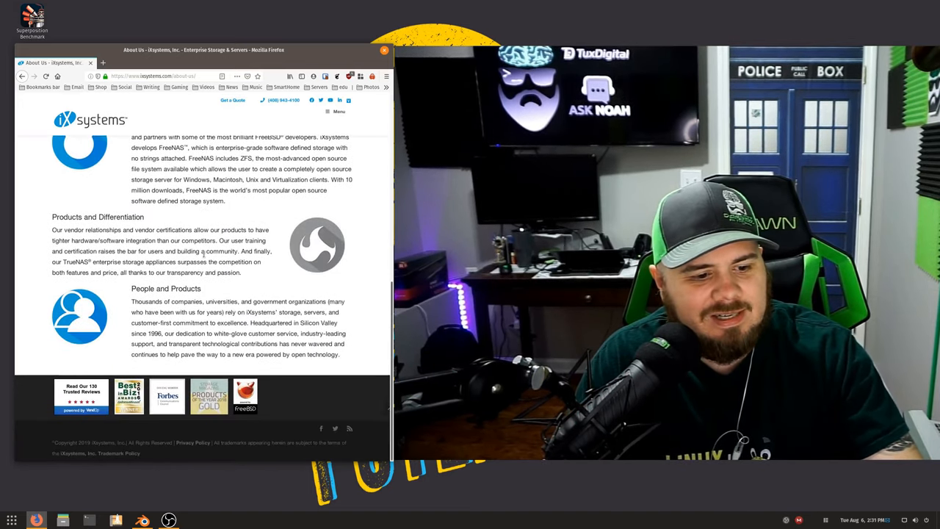
pyautogui.scroll(4, 202, 253)
pyautogui.scroll(4, 199, 249)
pyautogui.scroll(4, 193, 247)
pyautogui.scroll(2, 192, 248)
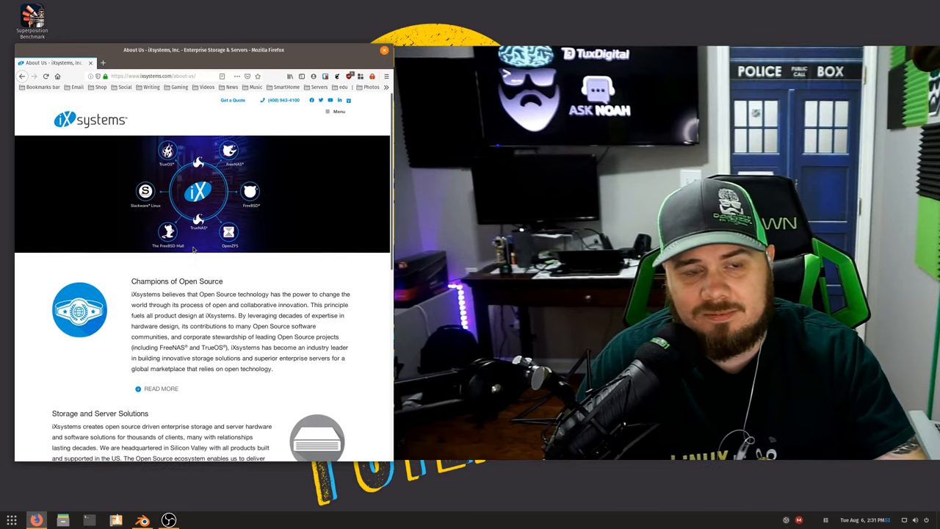